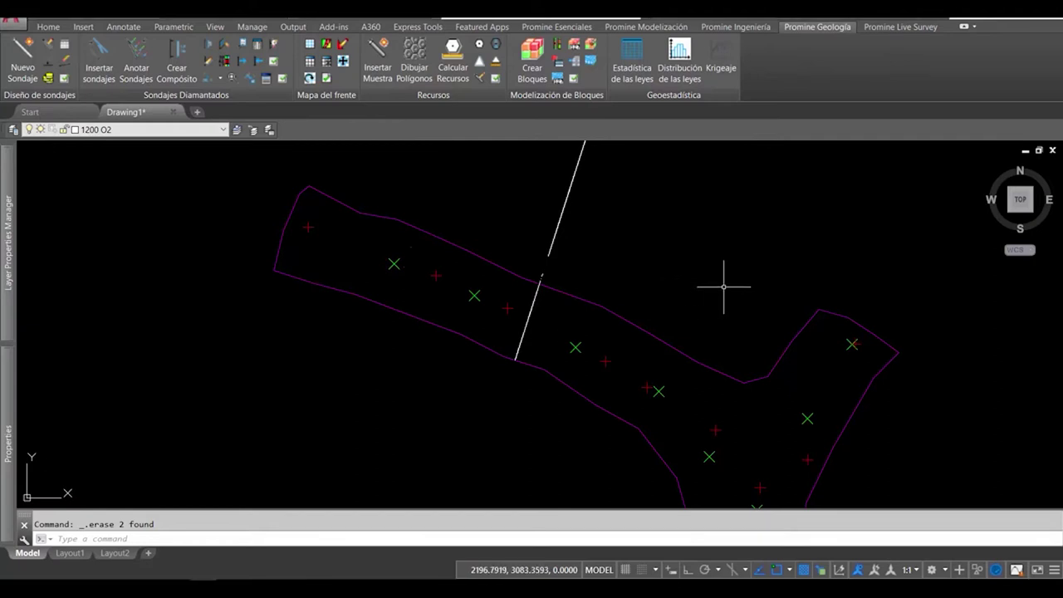
Inspect the existing face map in 3D and return the drawing to plan view over the drift.
mouse_move(718, 289)
middle_mouse_down("shift")
mouse_move(694, 286)
mouse_move(678, 257)
mouse_move(734, 224)
mouse_move(759, 238)
middle_mouse_up("shift")
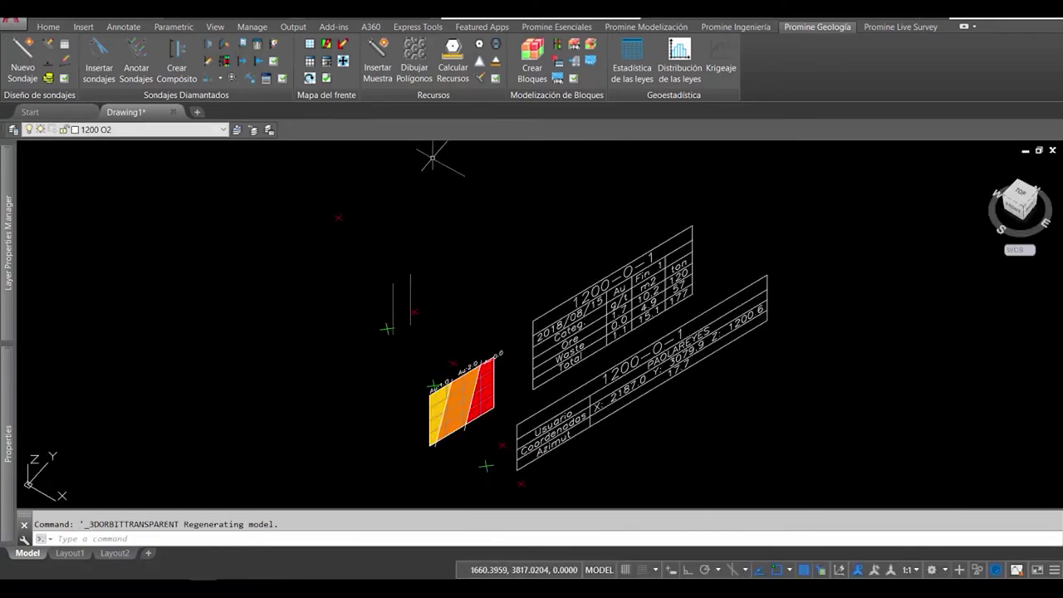
type("plan")
key("Return")
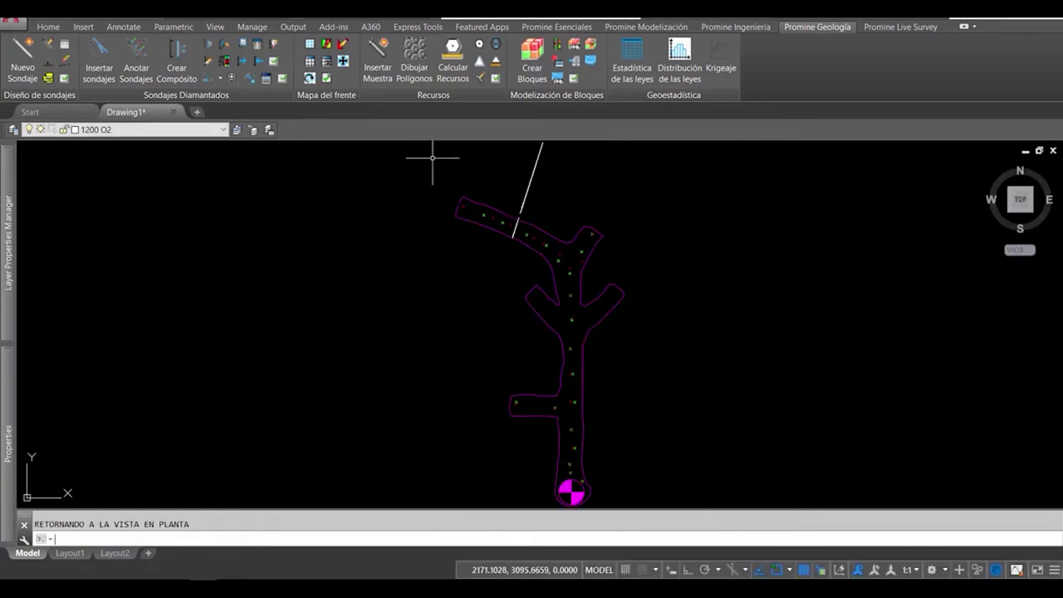
scroll(503, 185, "up", 5)
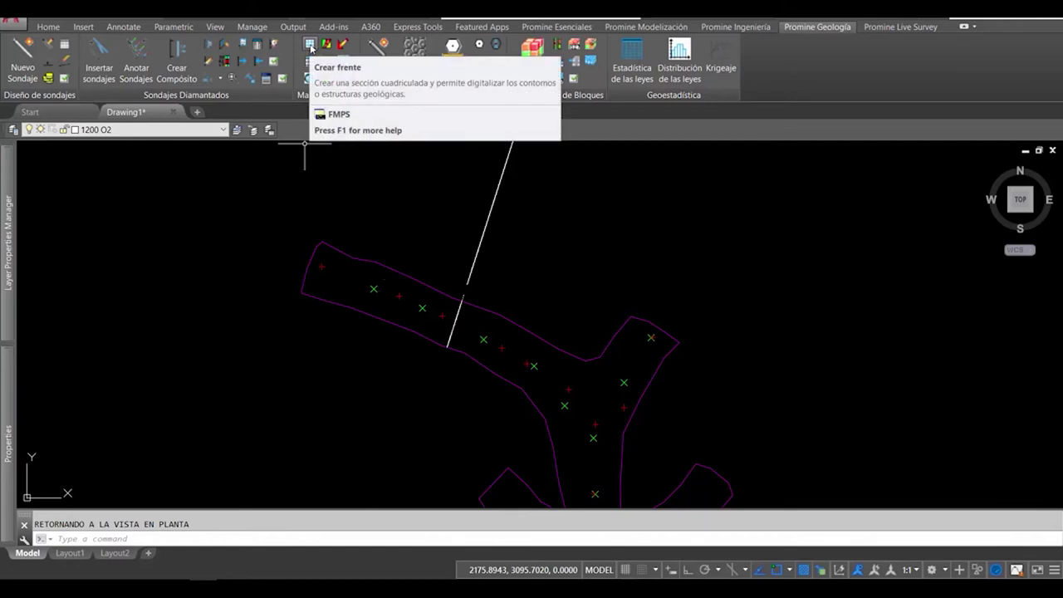
Start a new face section across the upper-left drift, from the upper wall to the lower wall, and reject the proposed viewing direction.
left_click(310, 47)
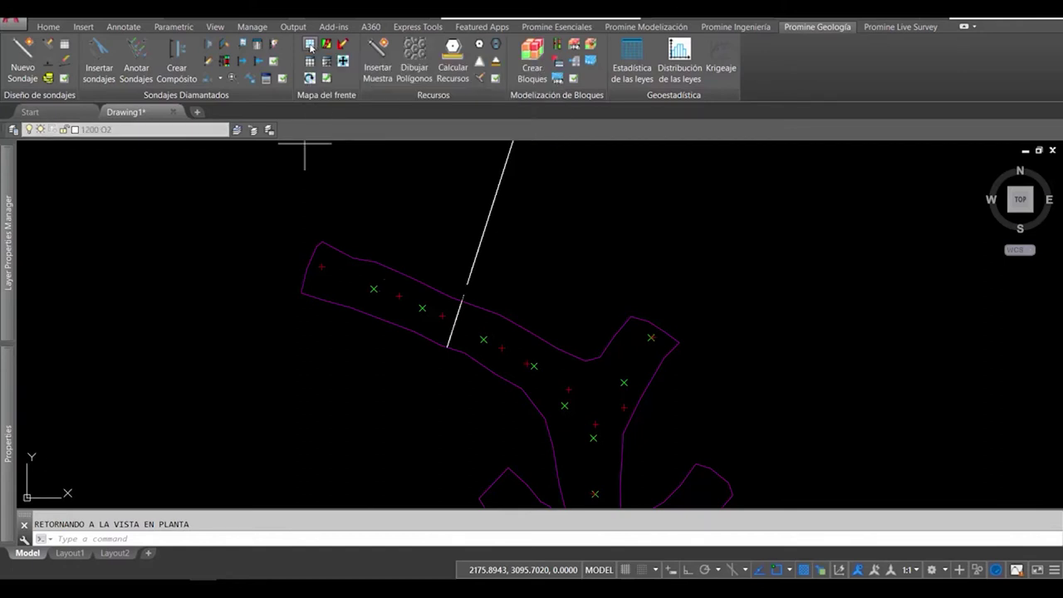
left_click(400, 274)
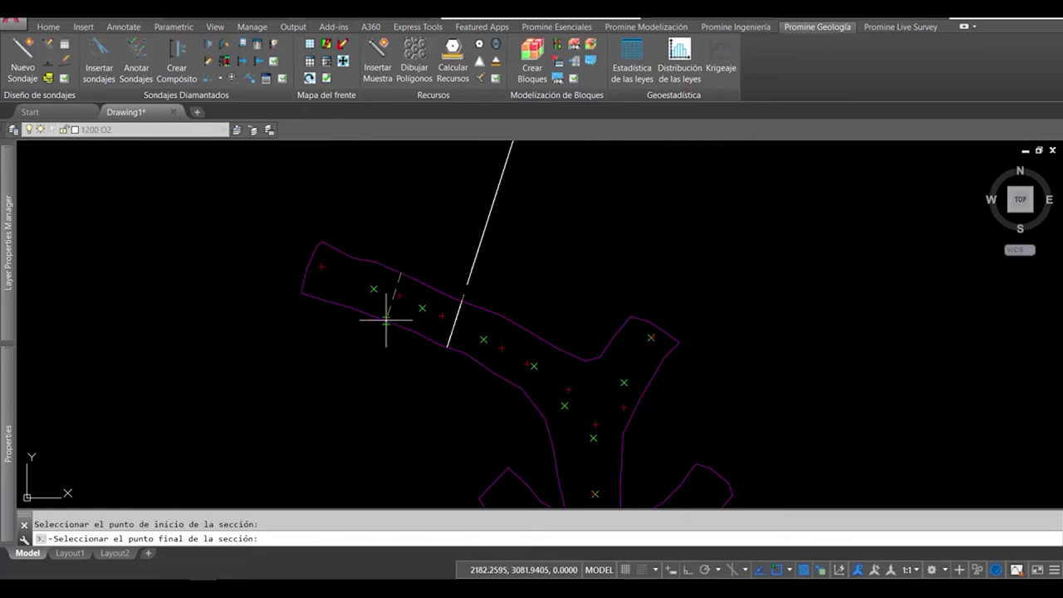
left_click(385, 319)
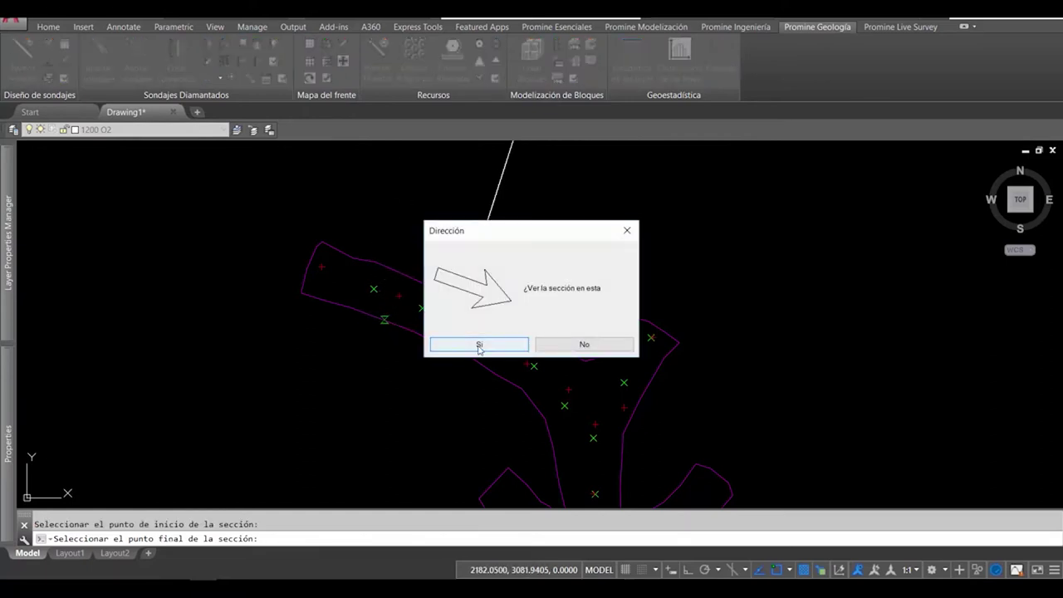
left_click(543, 343)
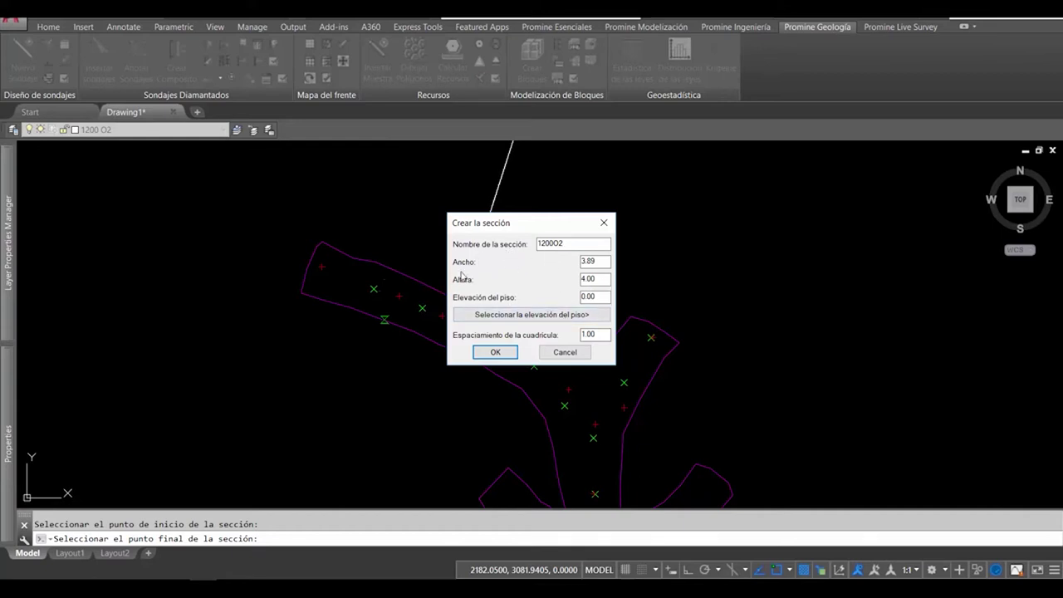
Create section 1200O2 with 4.00 height and 1.00 grid spacing, taking the floor elevation from the green survey point beside the section line.
left_click(506, 314)
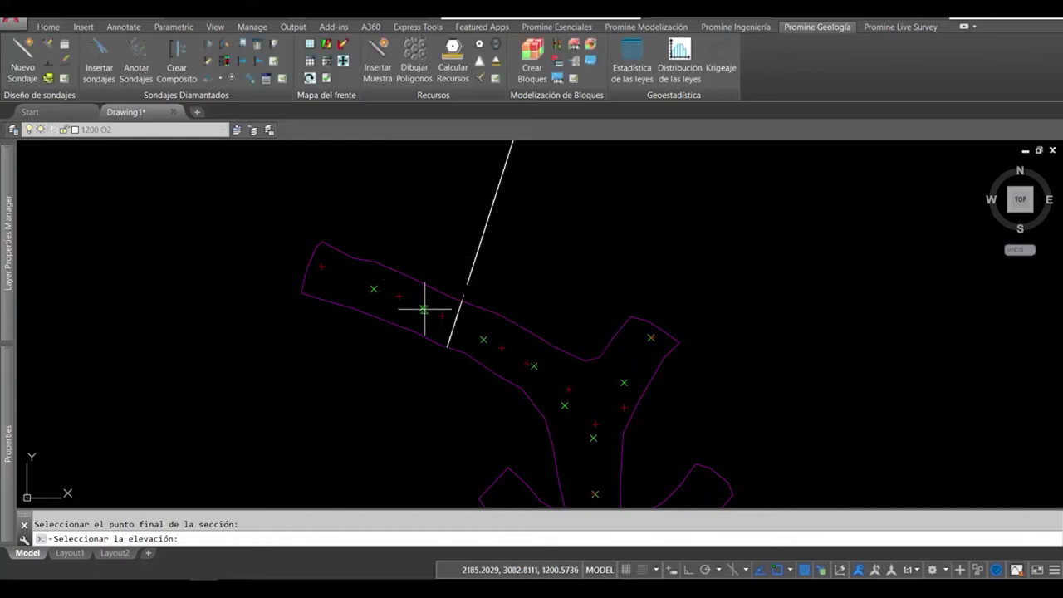
left_click(424, 309)
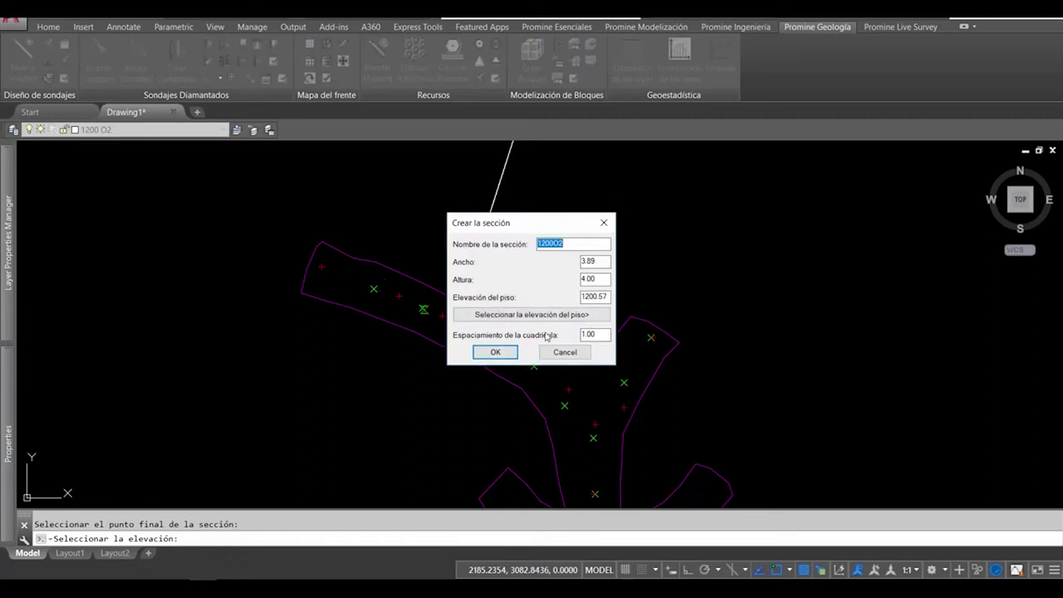
left_click(495, 352)
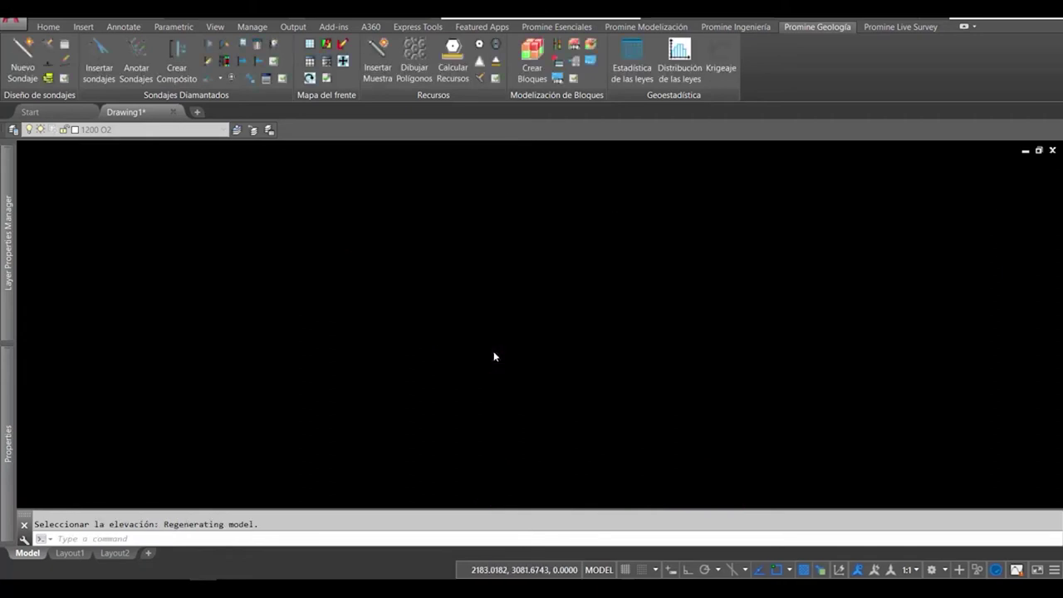
Draw a slanted polyline across the left part of the face grid, extending beyond its upper and lower edges.
scroll(544, 299, "up", 4)
middle_click_drag(576, 349, 497, 322)
type("pl")
key("Return")
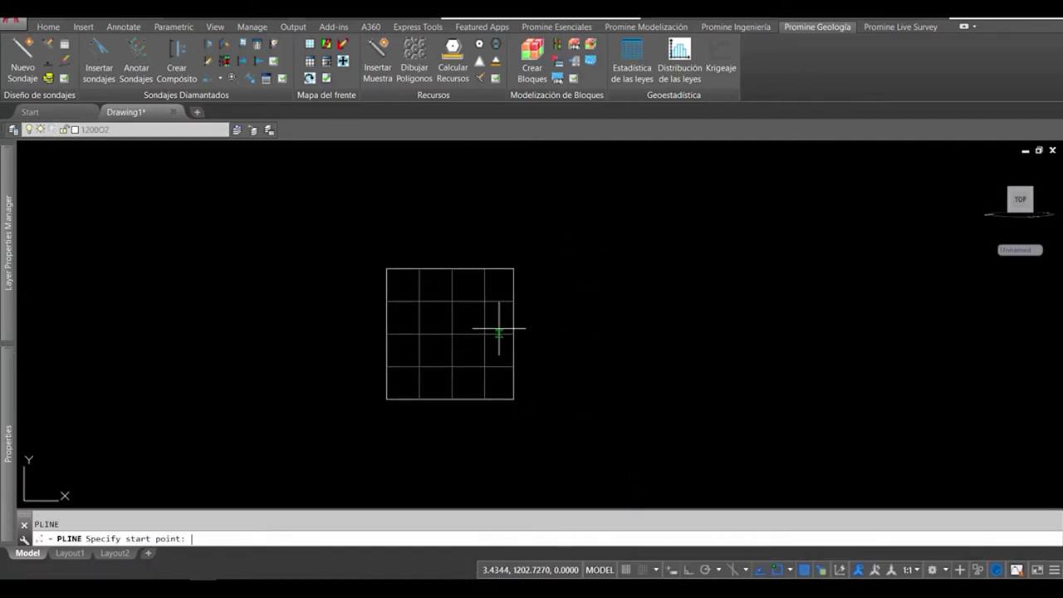
left_click(427, 248)
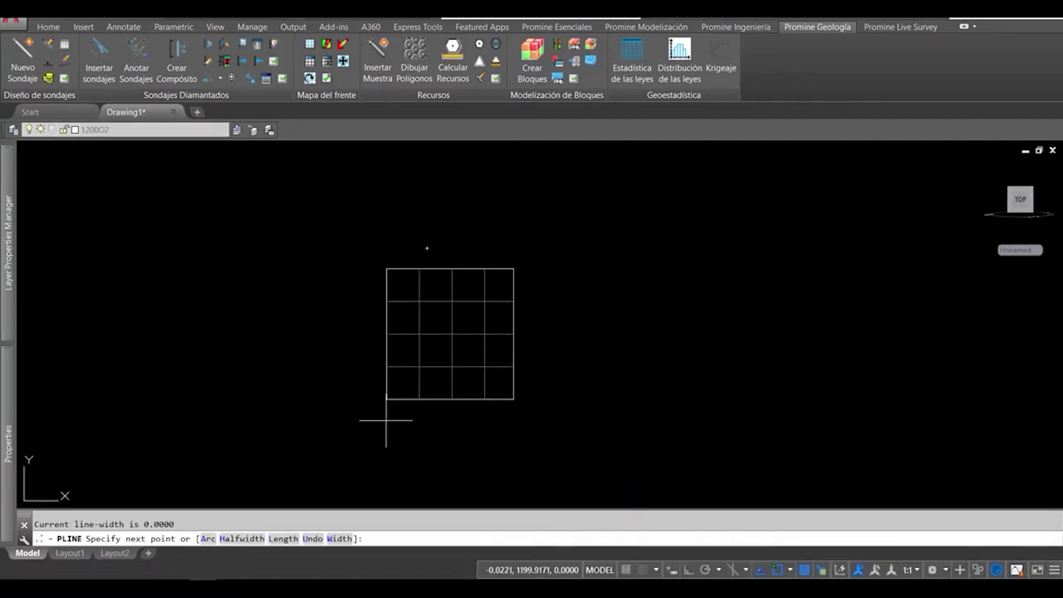
left_click(389, 402)
key("Return")
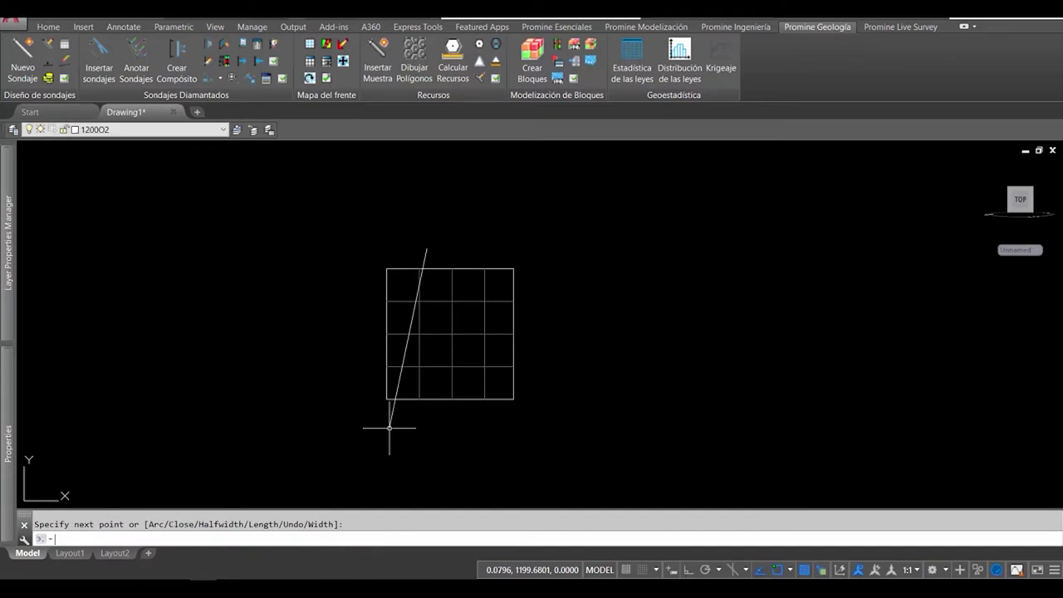
Draw a second slanted polyline right of the first, crossing the face grid from above its upper edge to below its lower edge.
type("pl")
key("Return")
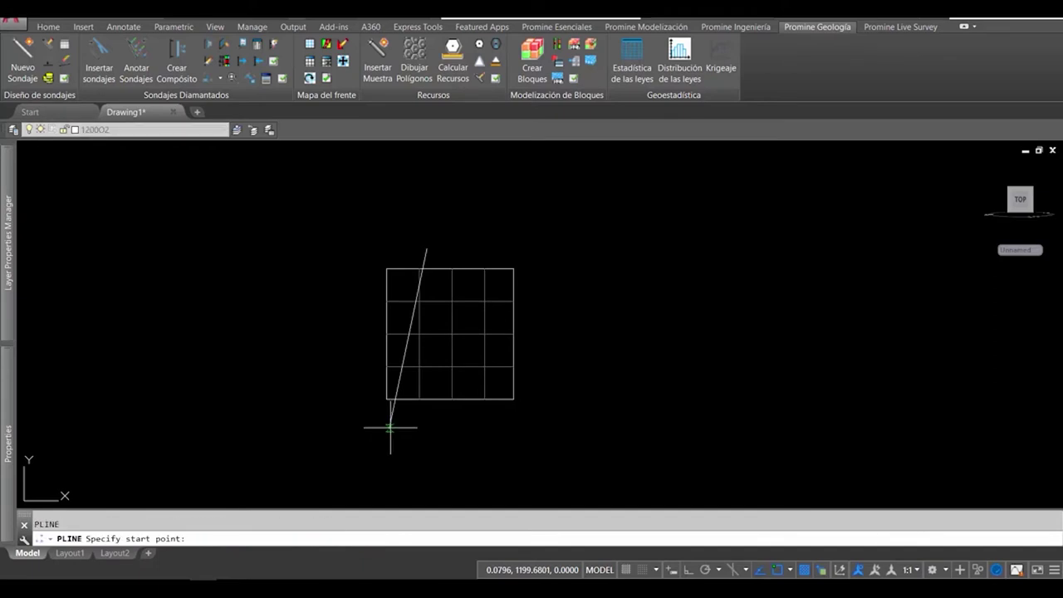
left_click(494, 244)
left_click(447, 418)
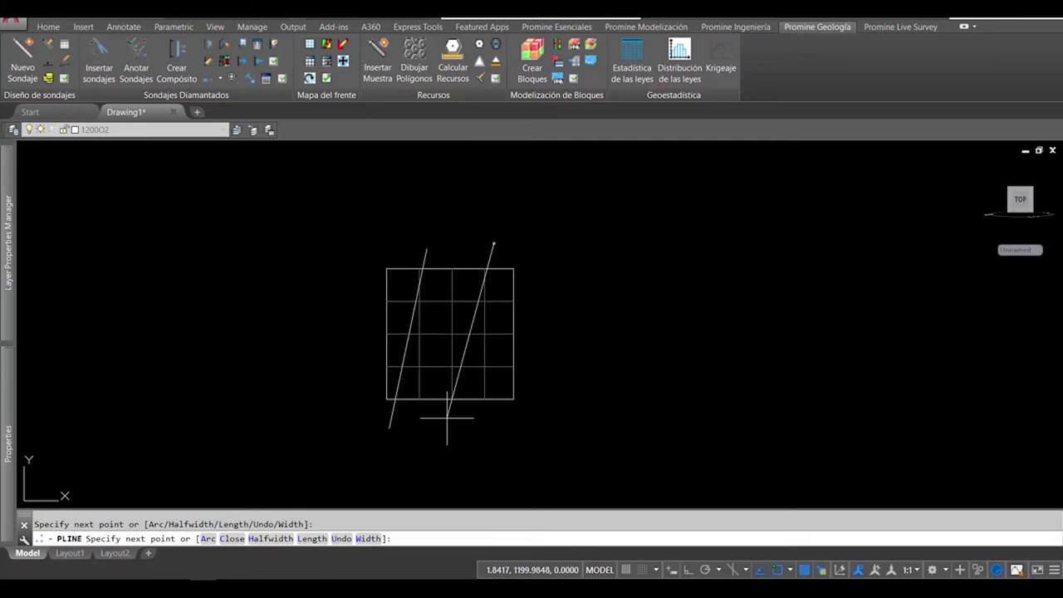
key("Return")
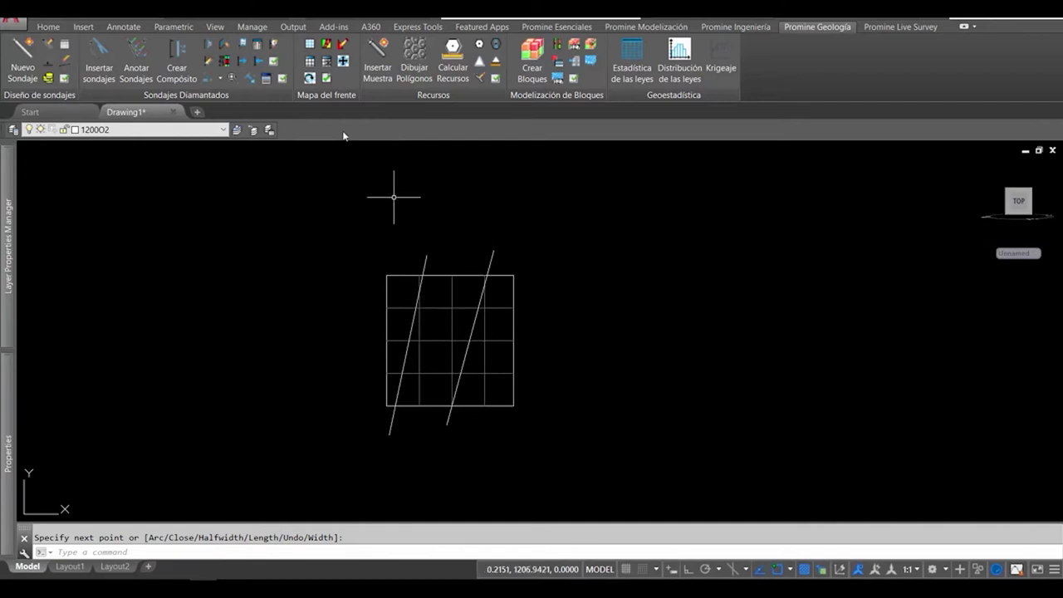
Fill the left area of the face with lithology DIA, set its Au grade to 1.0 and place the label above it.
left_click(332, 65)
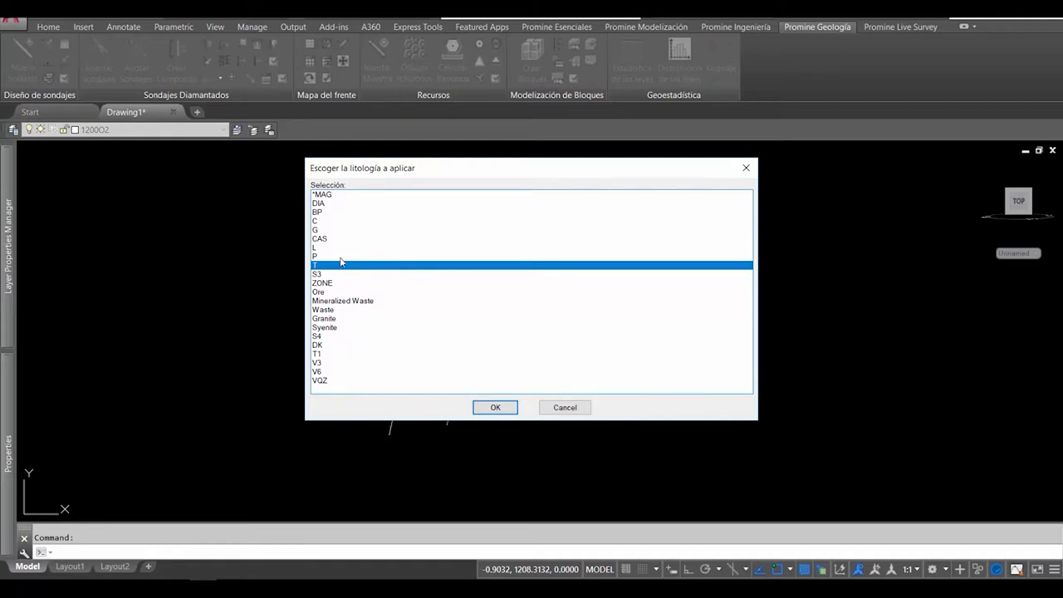
left_click(338, 204)
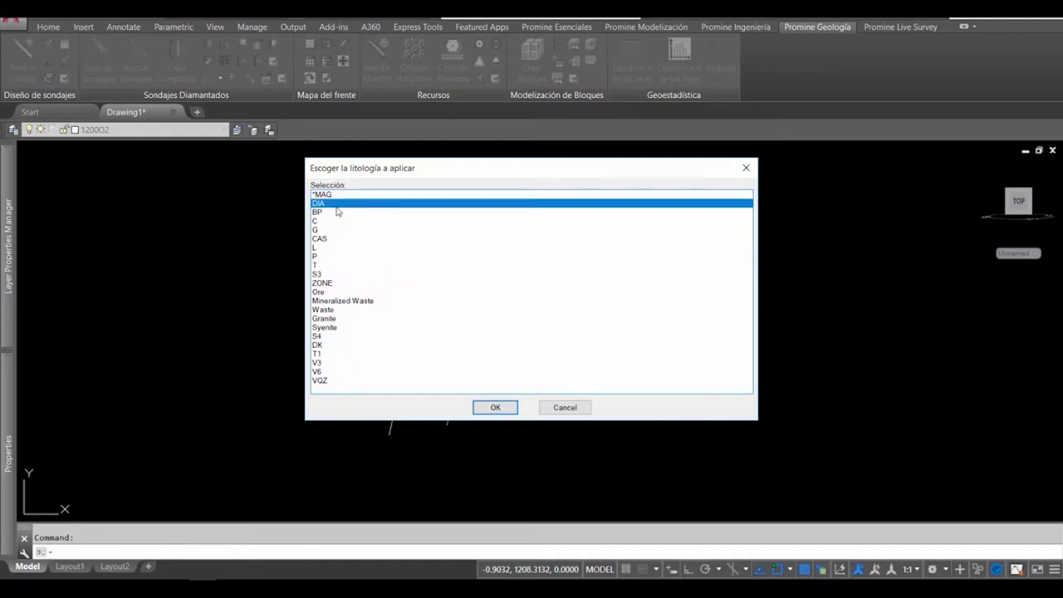
left_click(495, 407)
left_click(403, 288)
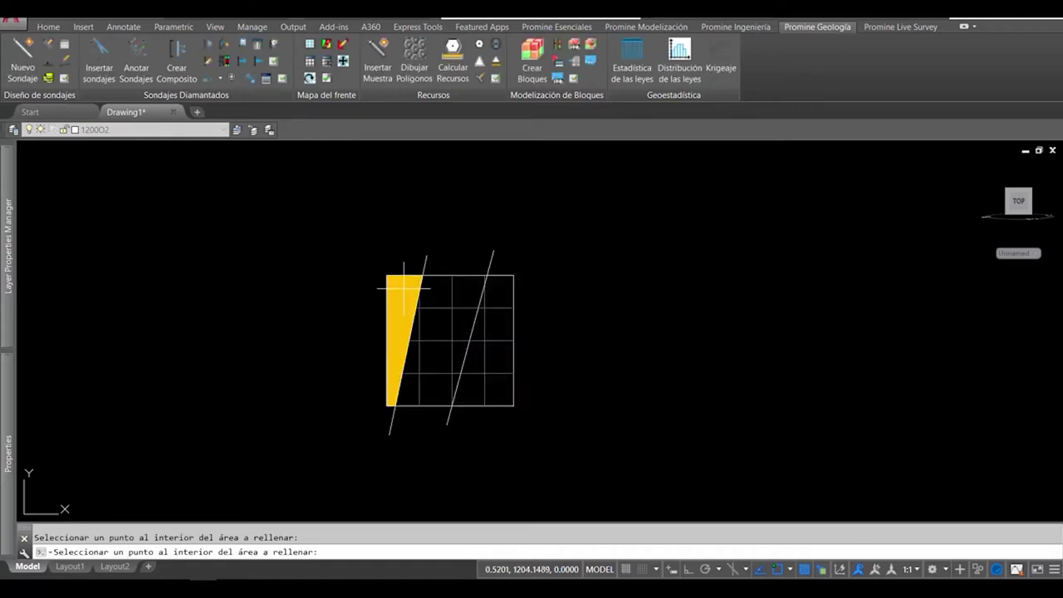
key("Return")
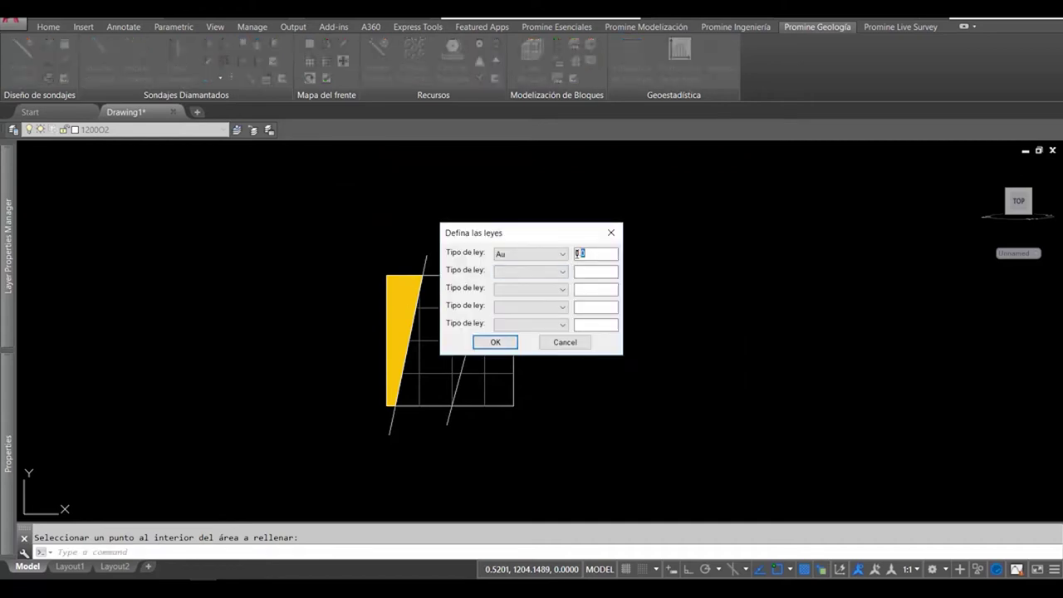
left_click(496, 342)
left_click(419, 268)
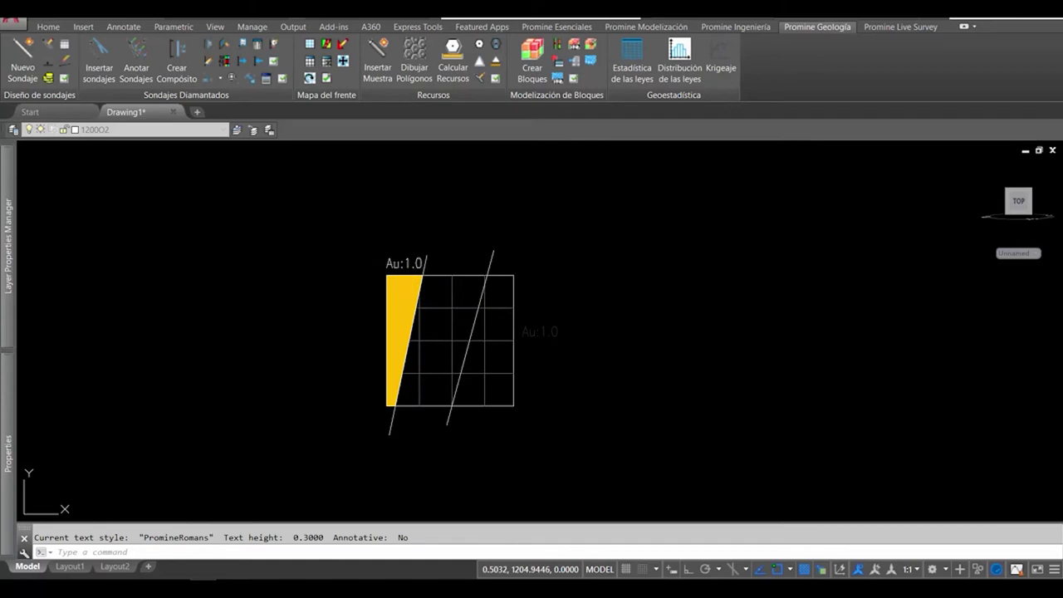
Fill the middle area of the face with lithology VQZ, set its Au grade to 2.0 and label it above the grid.
key("Return")
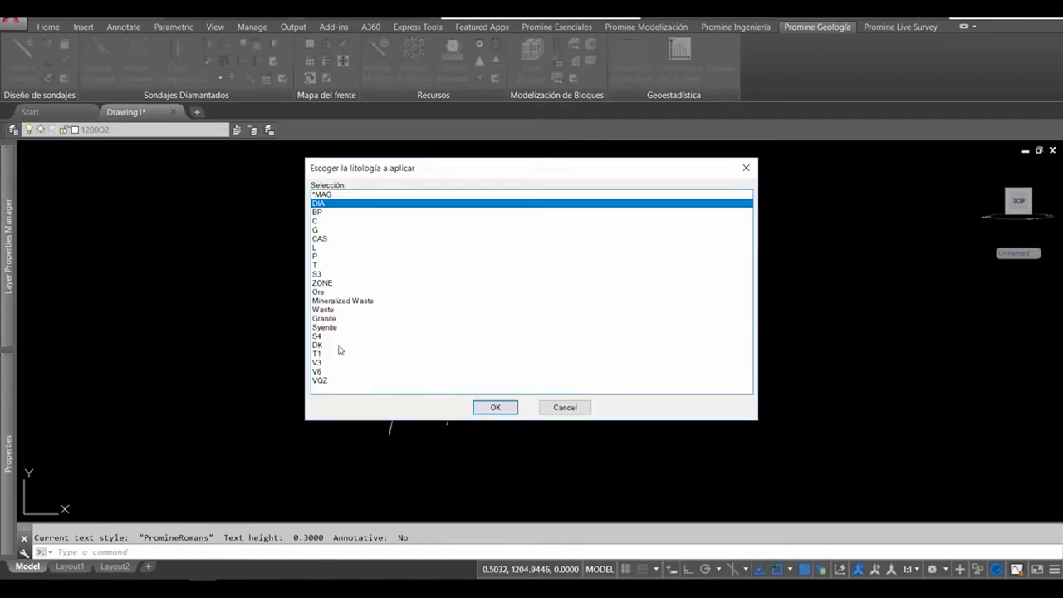
left_click(332, 383)
left_click(495, 407)
left_click(468, 297)
key("Return")
double_click(590, 253)
left_click(495, 342)
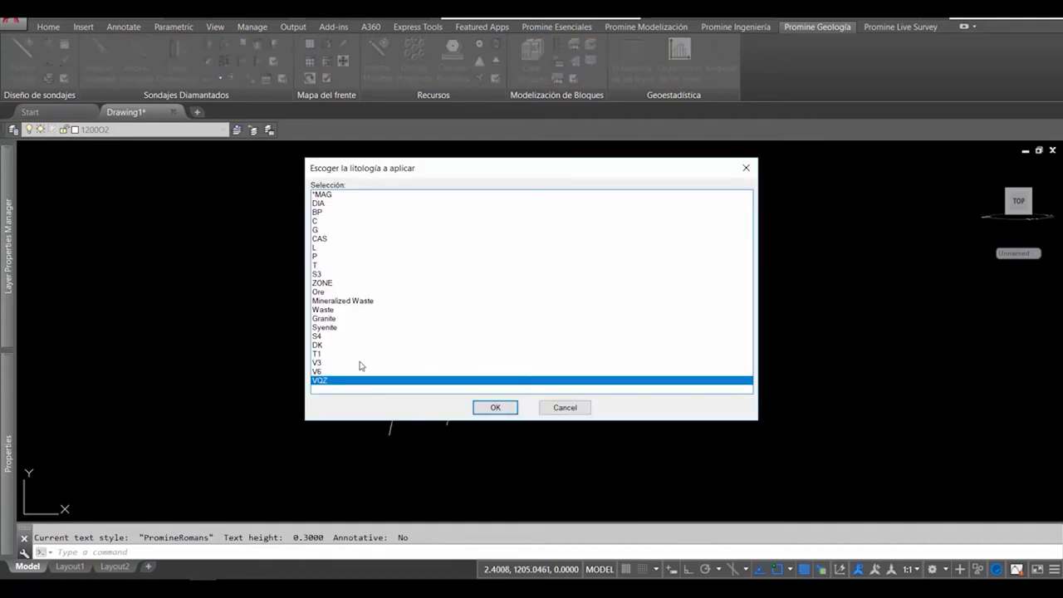
Fill the right area of the face with lithology T, set its Au grade to 0.0 and label it above the grid.
left_click(333, 265)
left_click(491, 406)
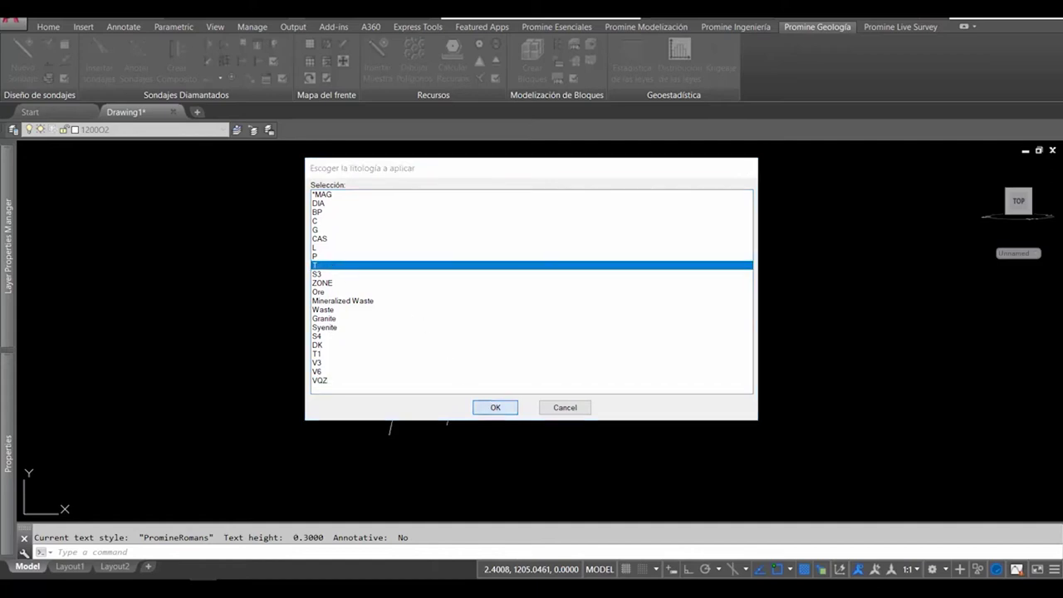
left_click(497, 307)
key("Return")
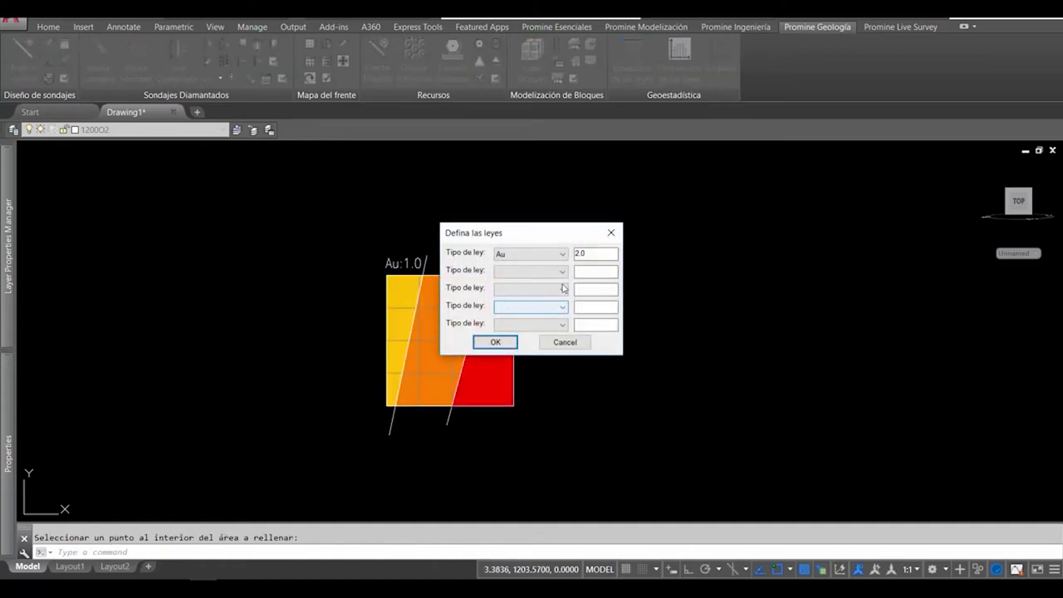
double_click(598, 256)
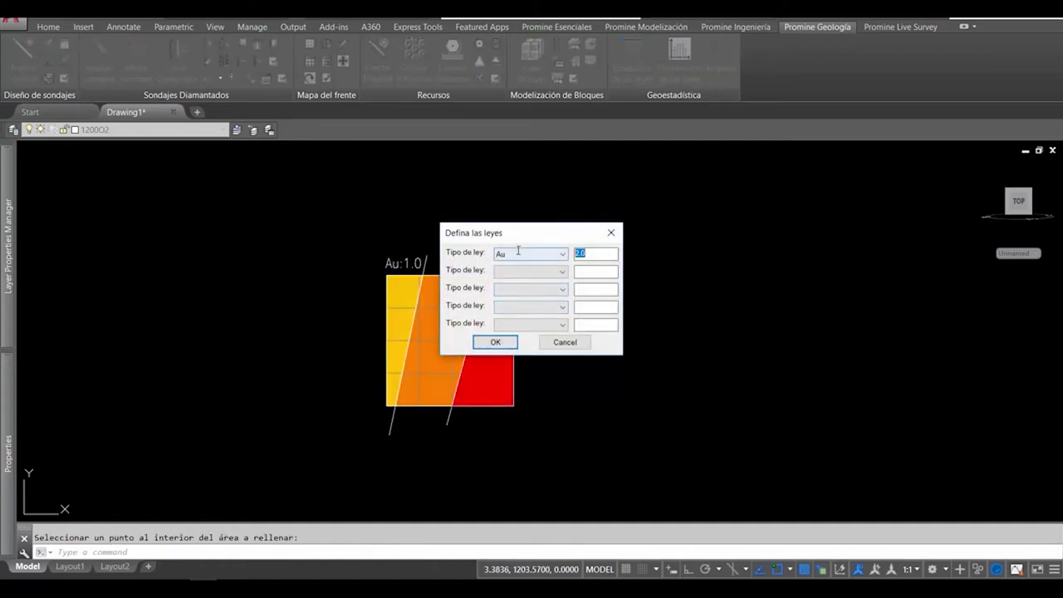
left_click(495, 342)
left_click(565, 407)
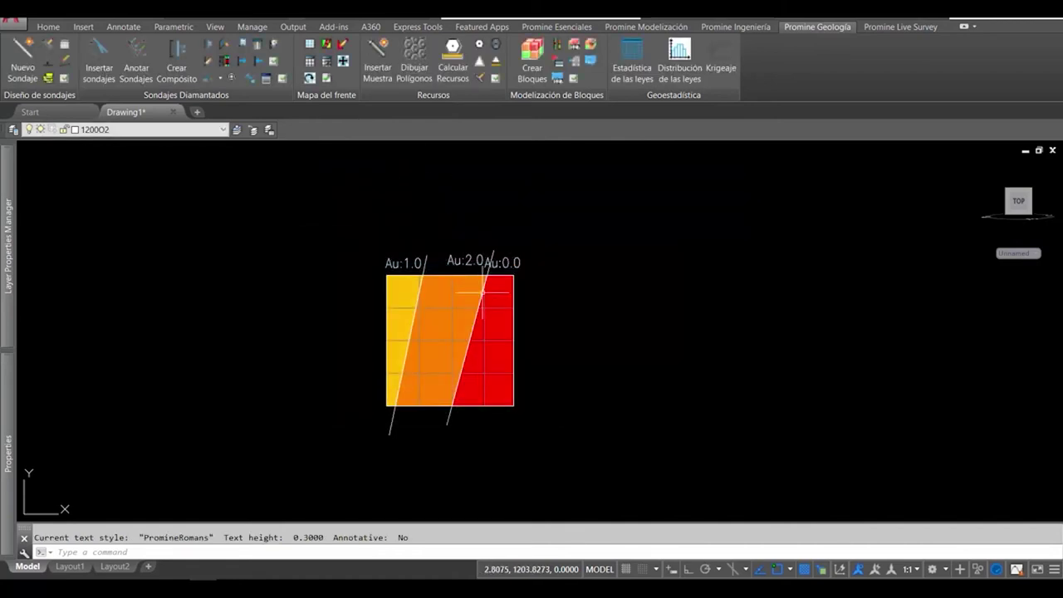
Set up a face report for location 1200-O-1 with face number 2, length 4.0 and Au grades.
left_click(310, 61)
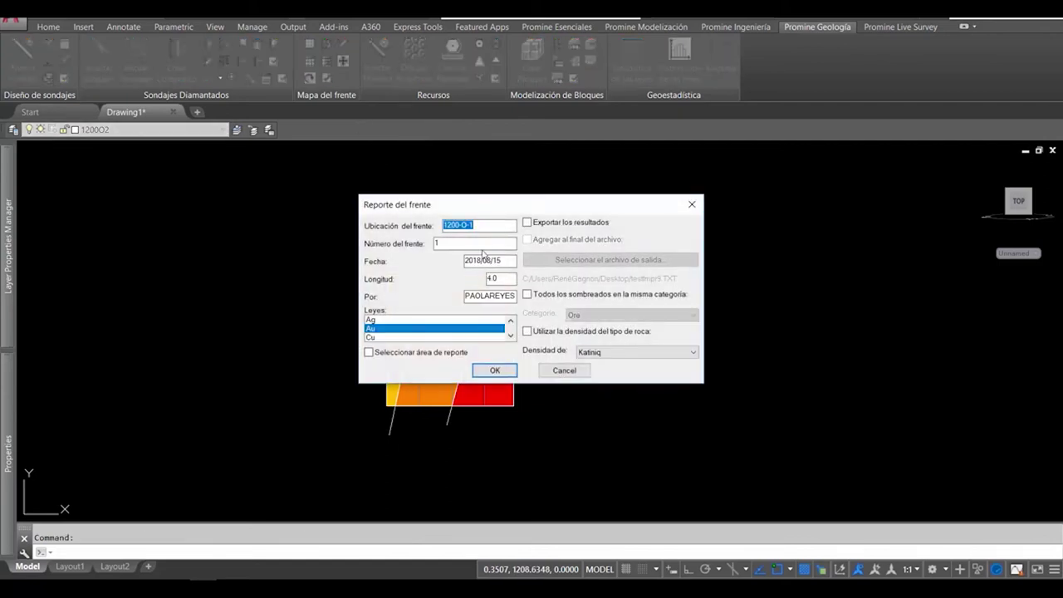
key("Tab")
left_click(495, 371)
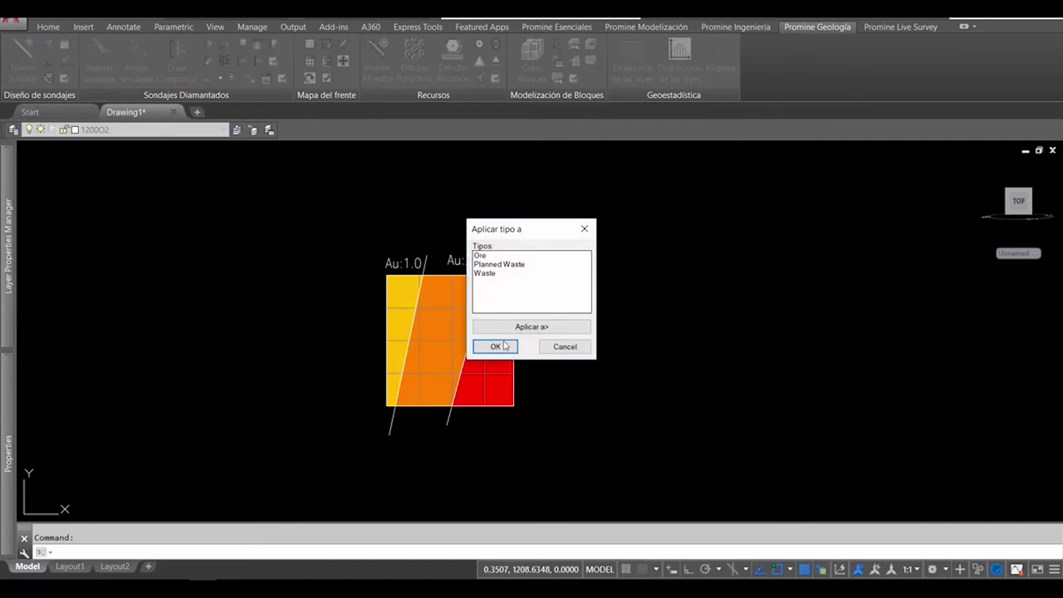
Assign the Ore category to the middle orange and left yellow areas of the face.
left_click(495, 257)
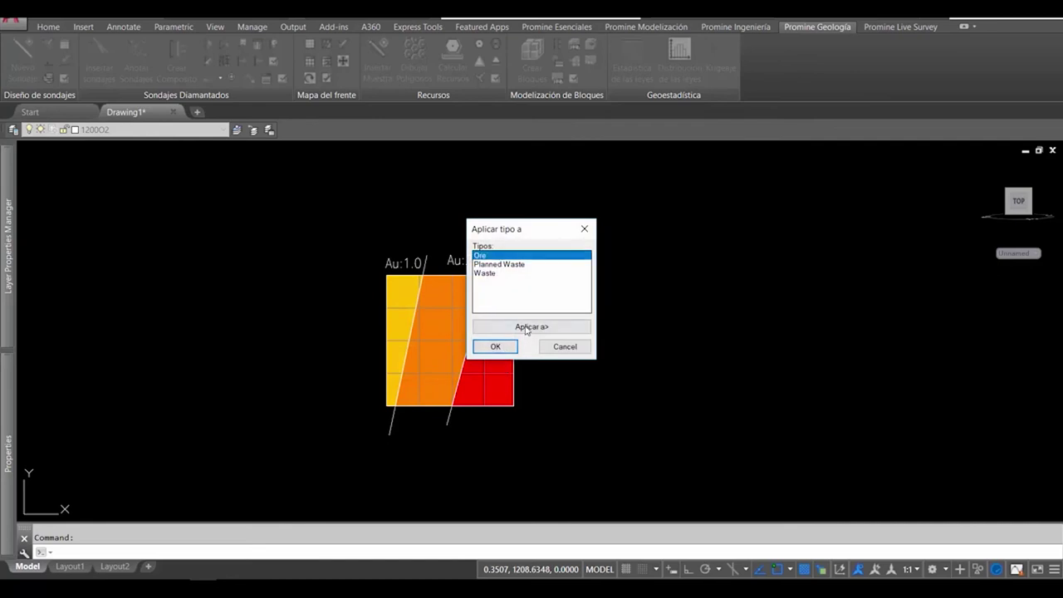
left_click(525, 327)
left_click(436, 323)
left_click(404, 296)
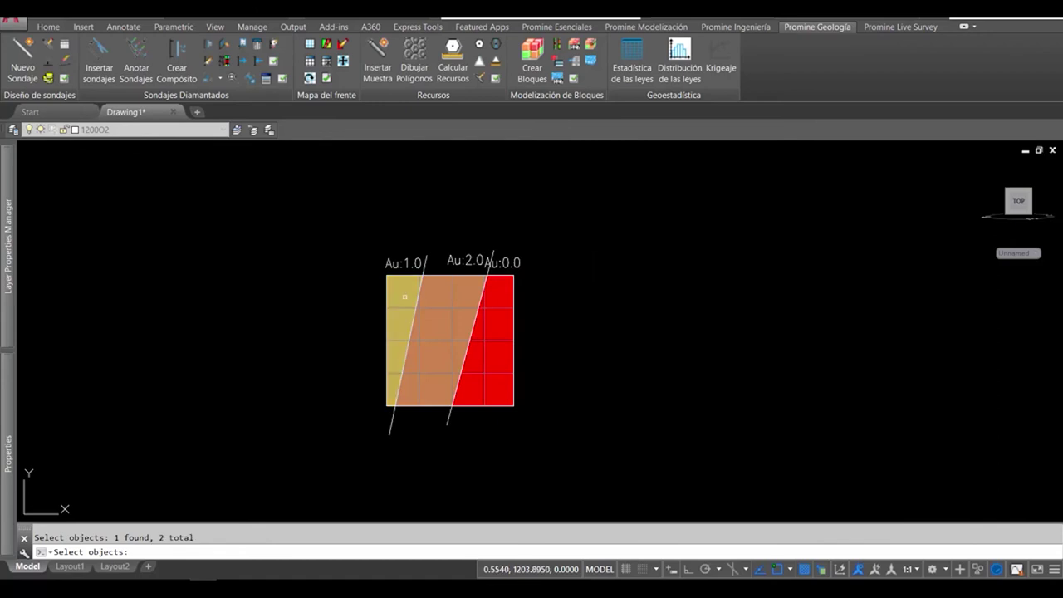
key("Return")
Assign the Waste category to the right red area and insert the report table to the upper right of the face.
left_click(498, 274)
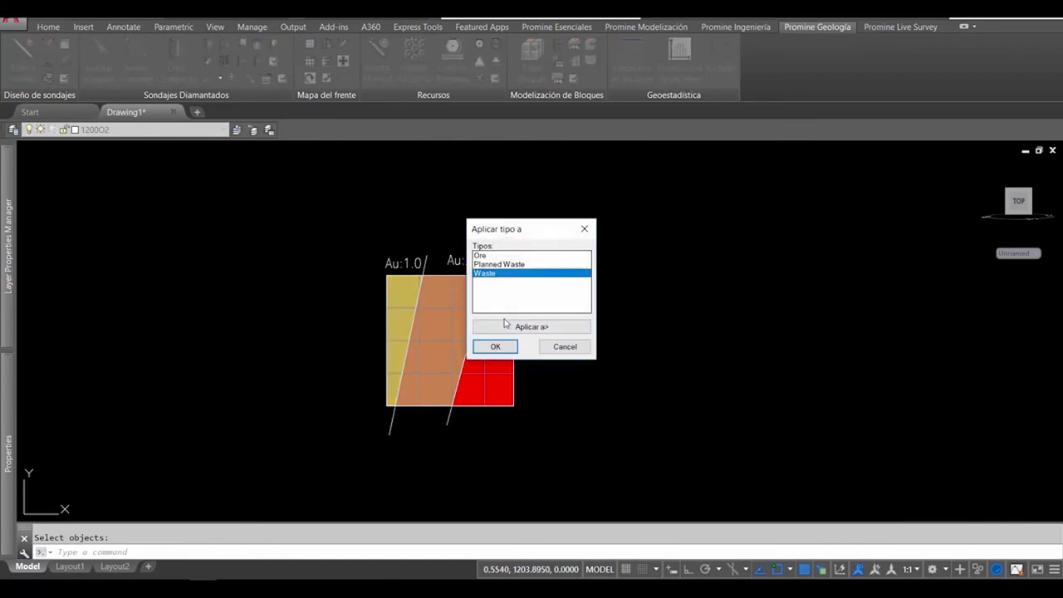
left_click(504, 324)
left_click(503, 326)
key("Return")
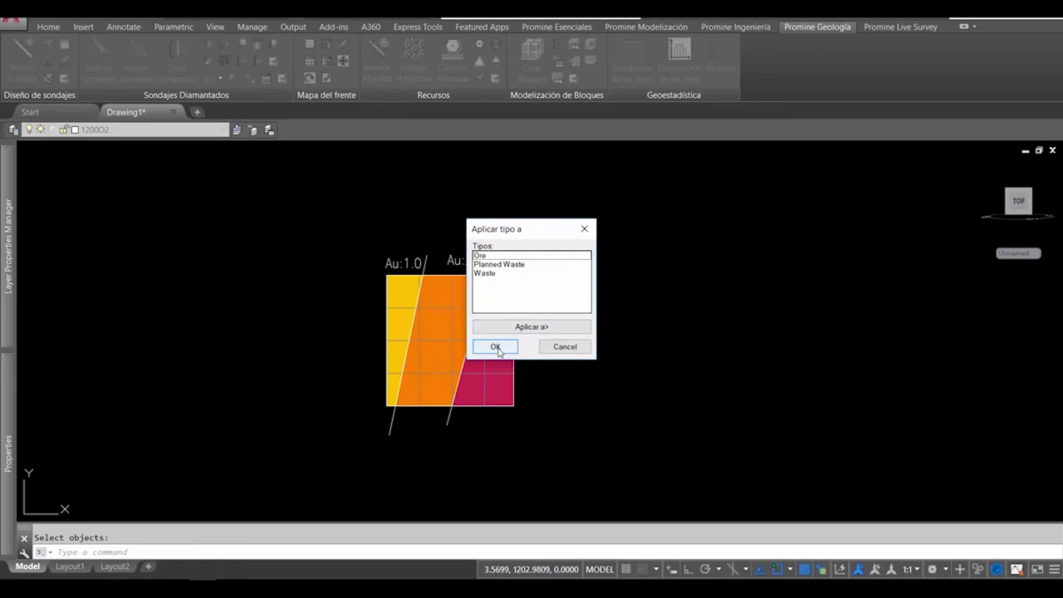
left_click(496, 347)
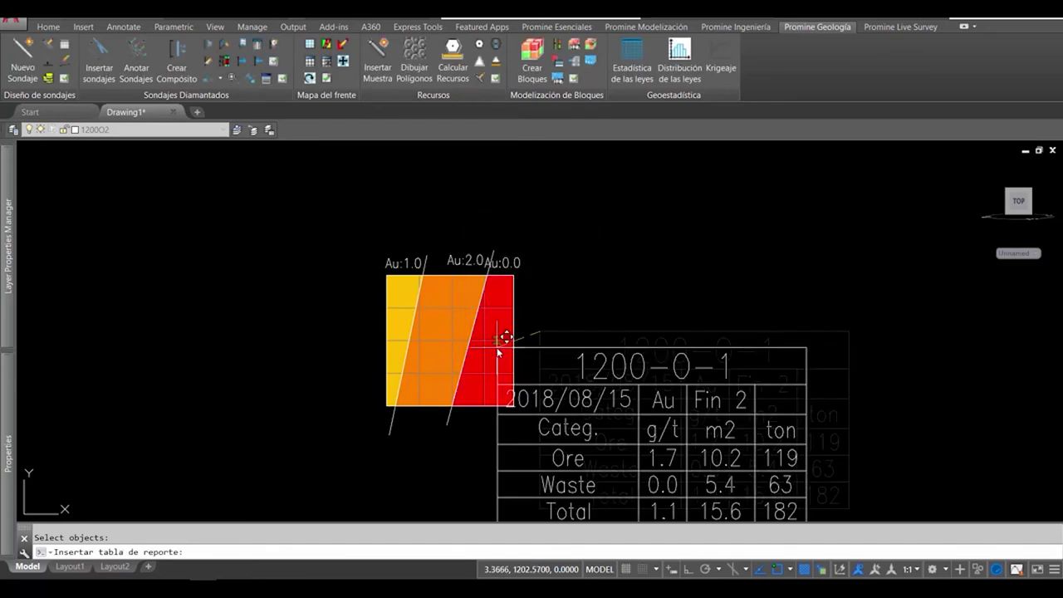
left_click(590, 163)
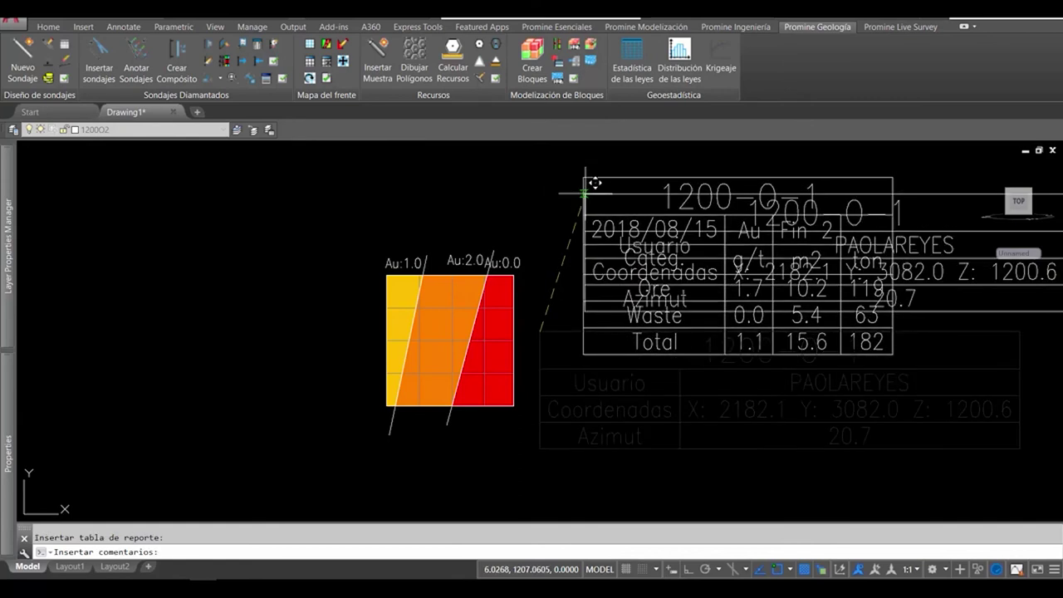
Insert the comments table directly below the face's report table and return from the section to the plan view.
left_click(558, 384)
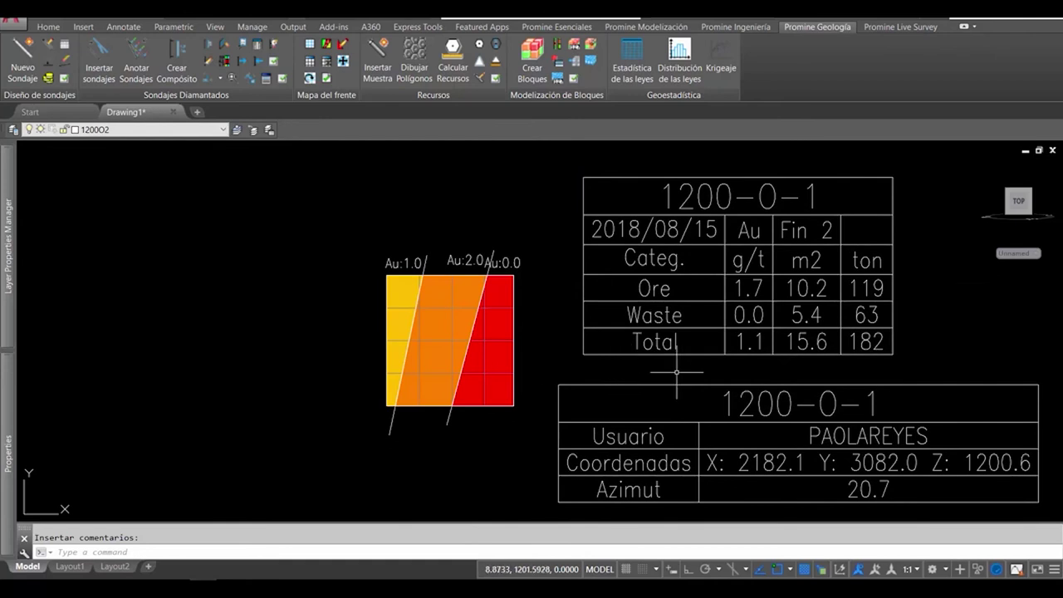
scroll(677, 371, "down", 3)
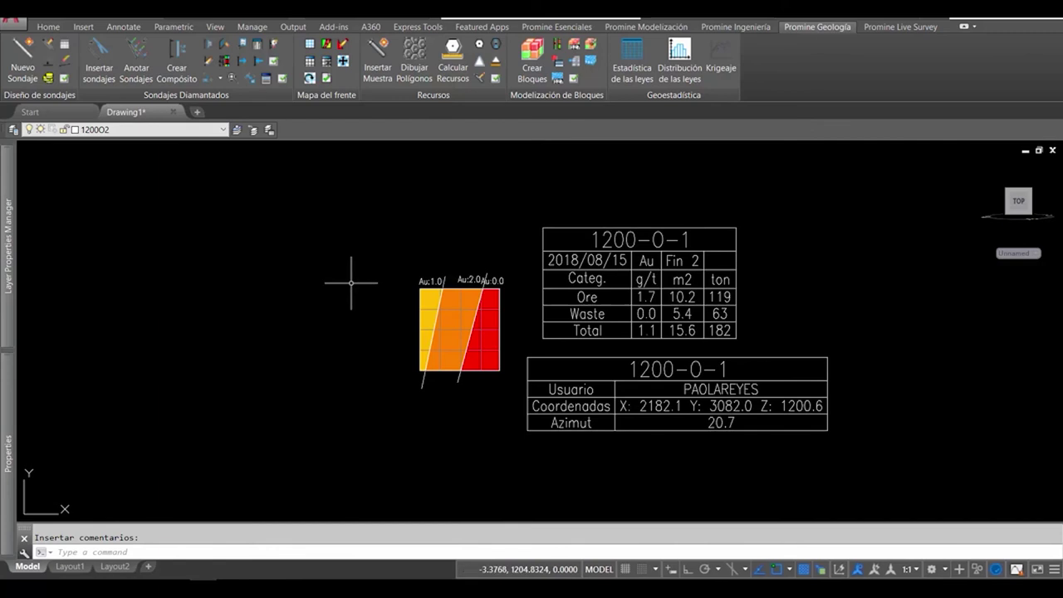
type("se")
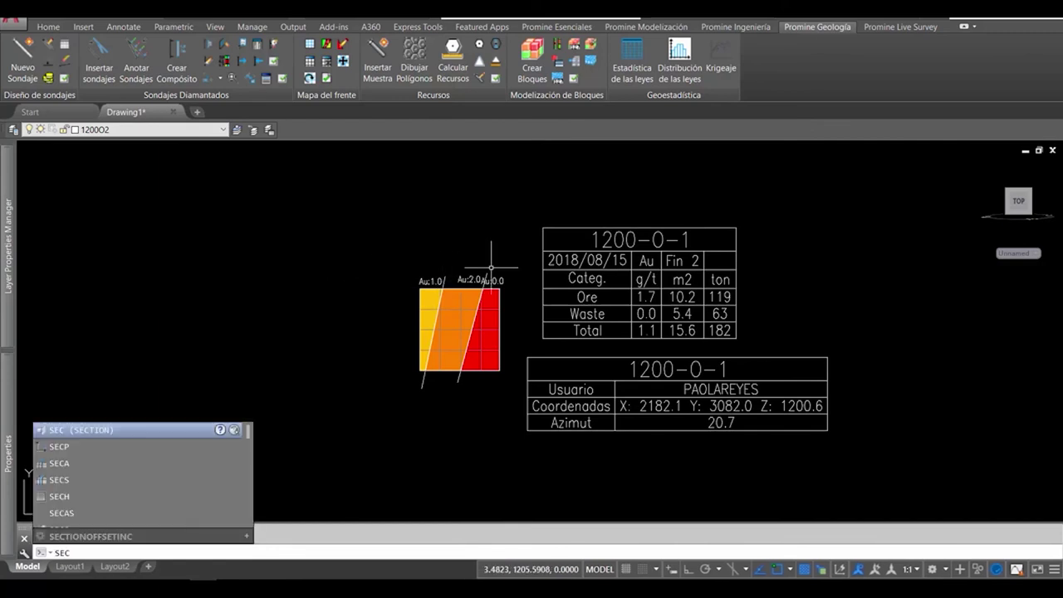
key("Return")
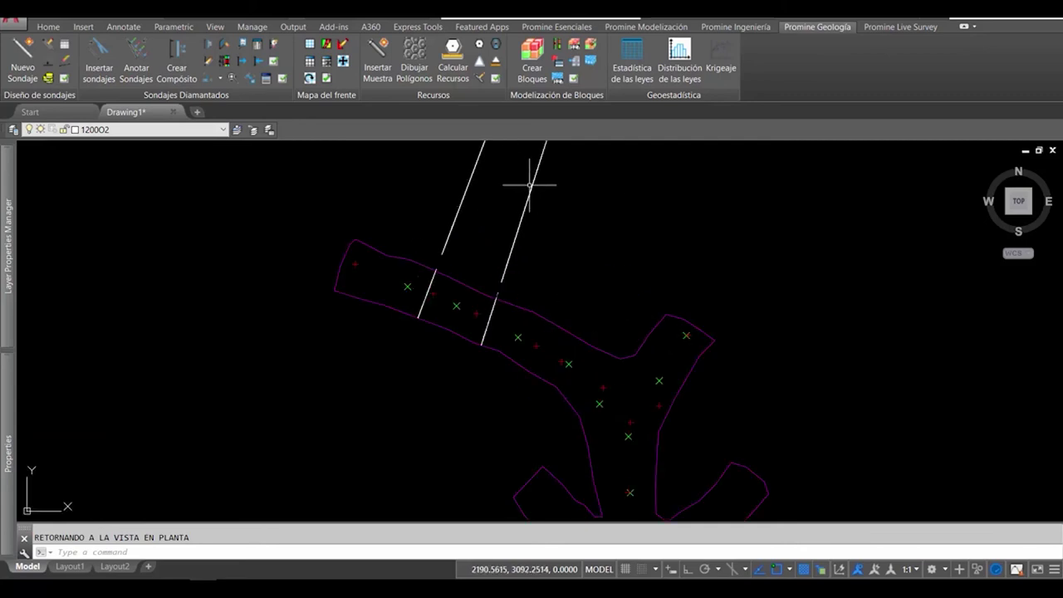
Generate the weighted-average report (Media ponderada) from the two face sections and insert its table above the drift, east of the section lines.
middle_click_drag(513, 218, 413, 289)
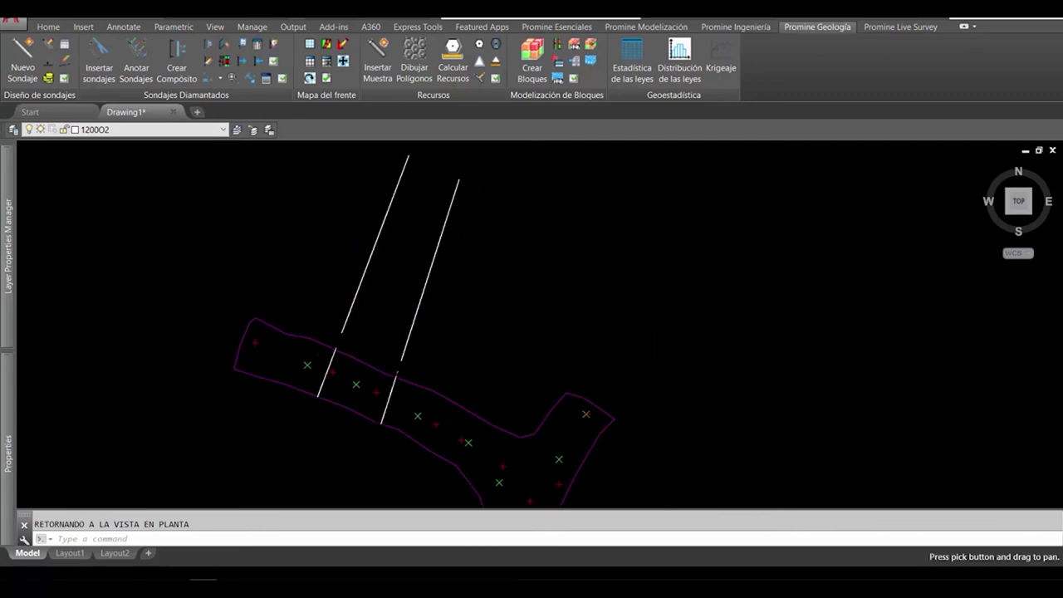
left_click(327, 63)
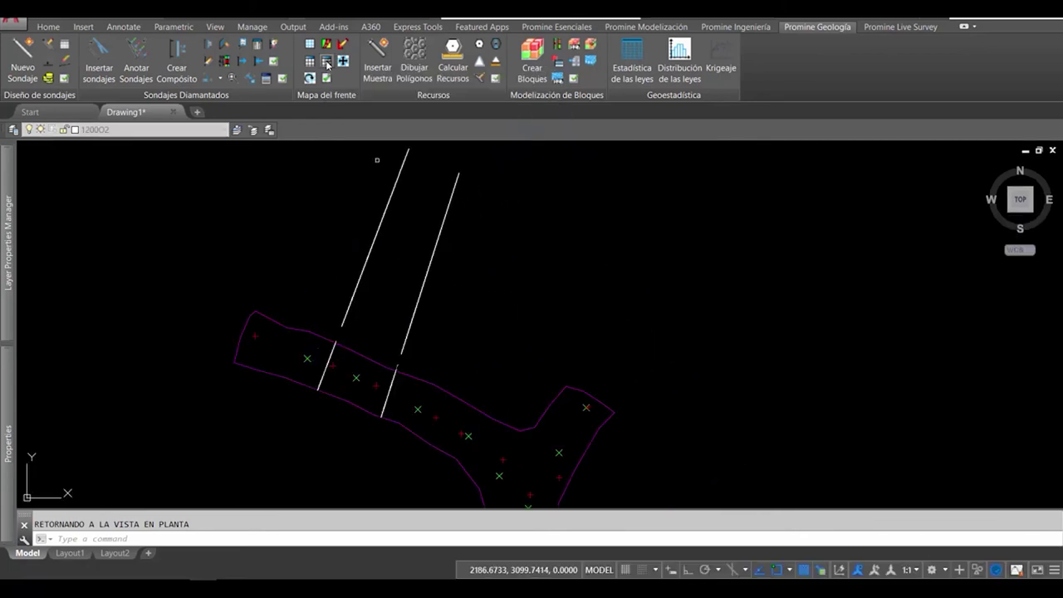
left_click(601, 363)
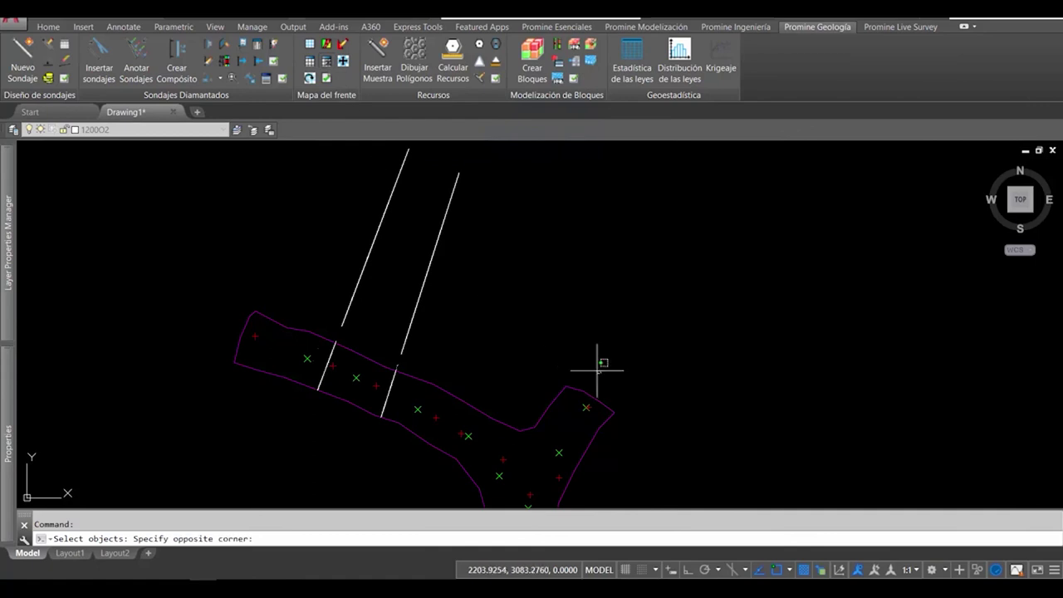
left_click(270, 231)
key("Return")
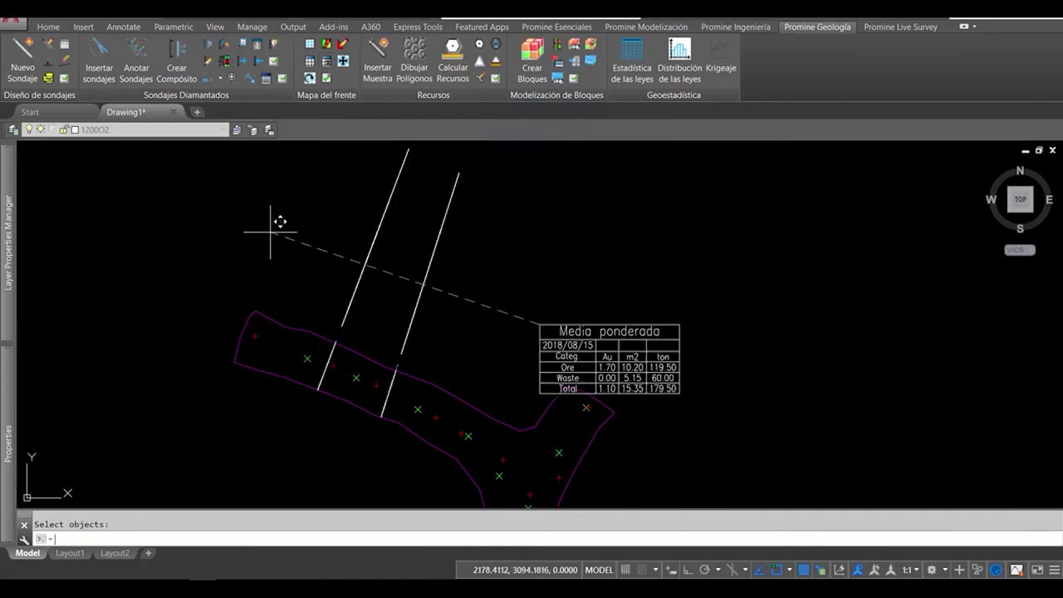
left_click(521, 237)
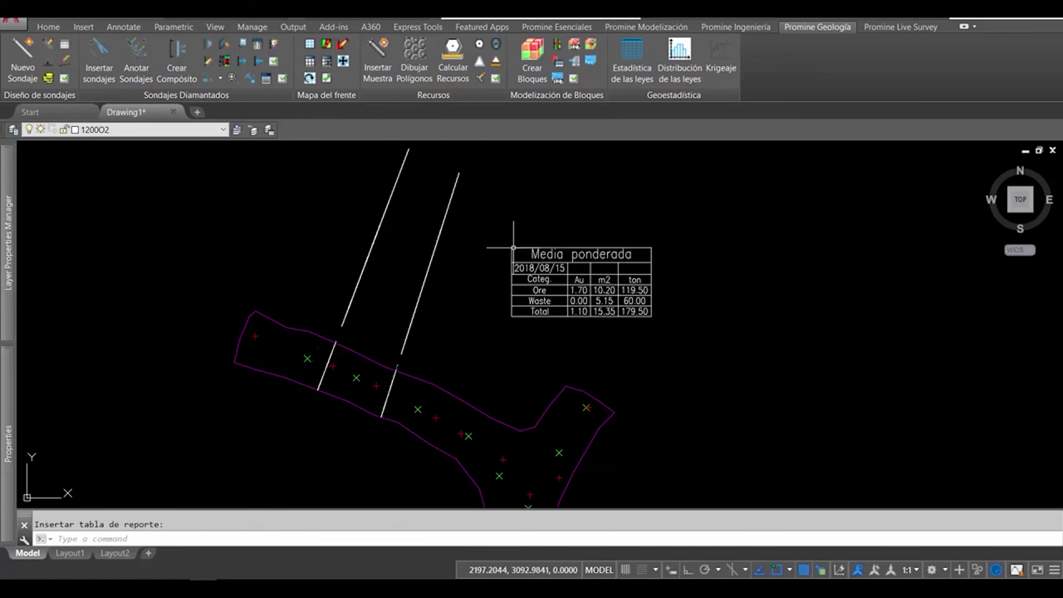
scroll(609, 274, "up", 2)
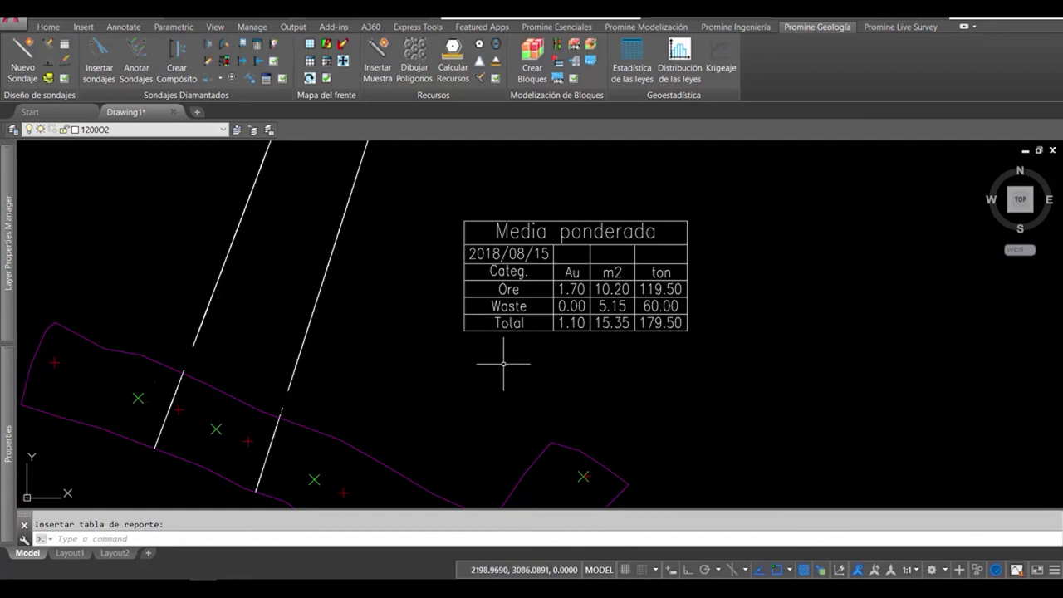
middle_click_drag(503, 363, 526, 353)
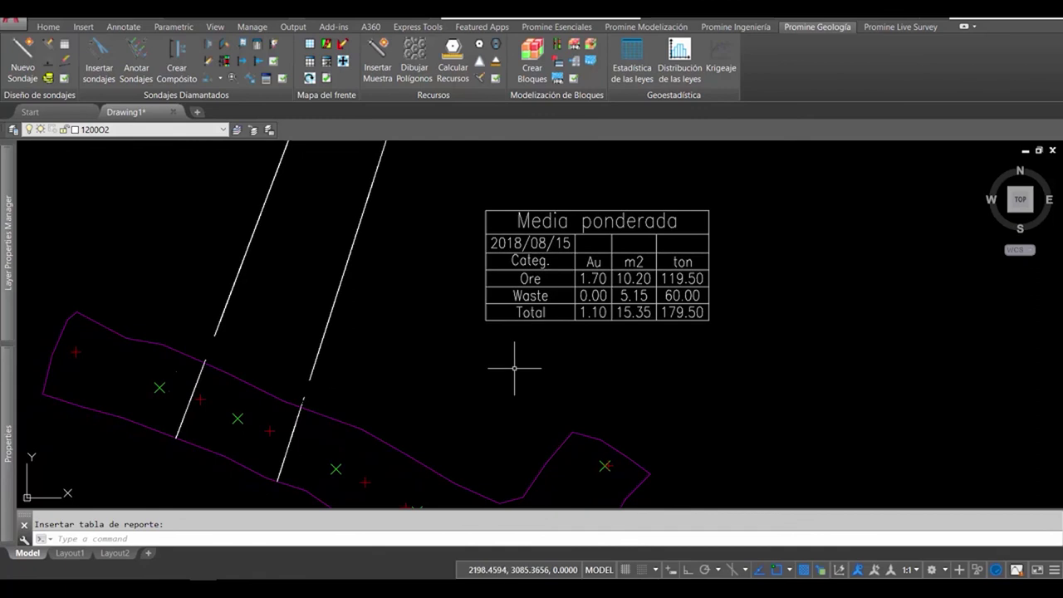